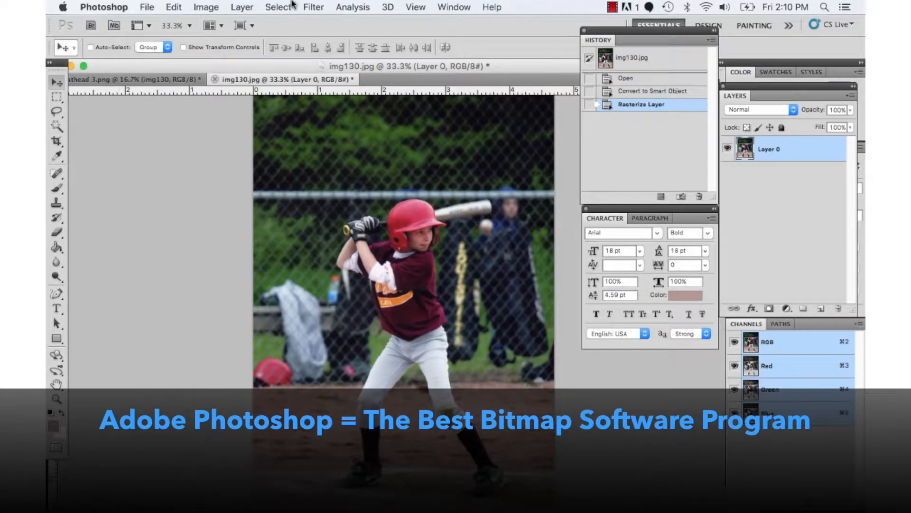
Step: Try a Brightness/Contrast adjustment on the baseball photo and cancel it without applying
left_click(197, 8)
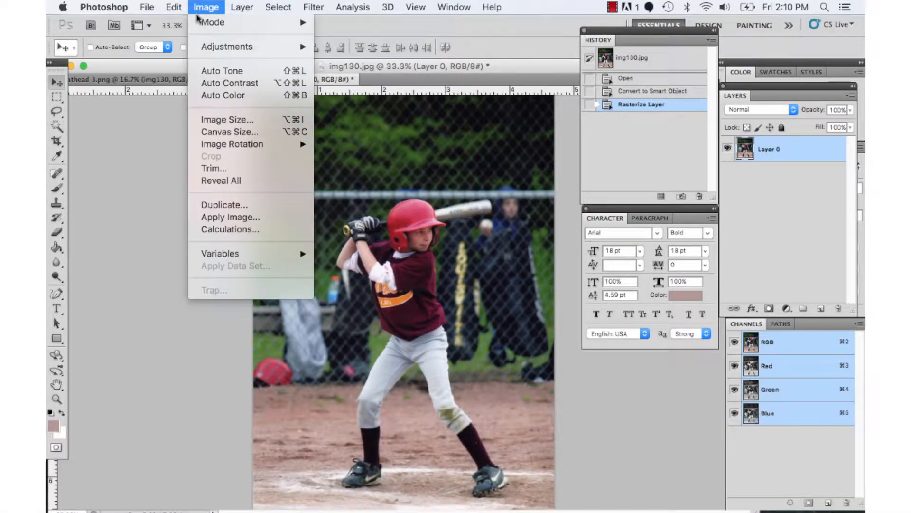
mouse_move(208, 52)
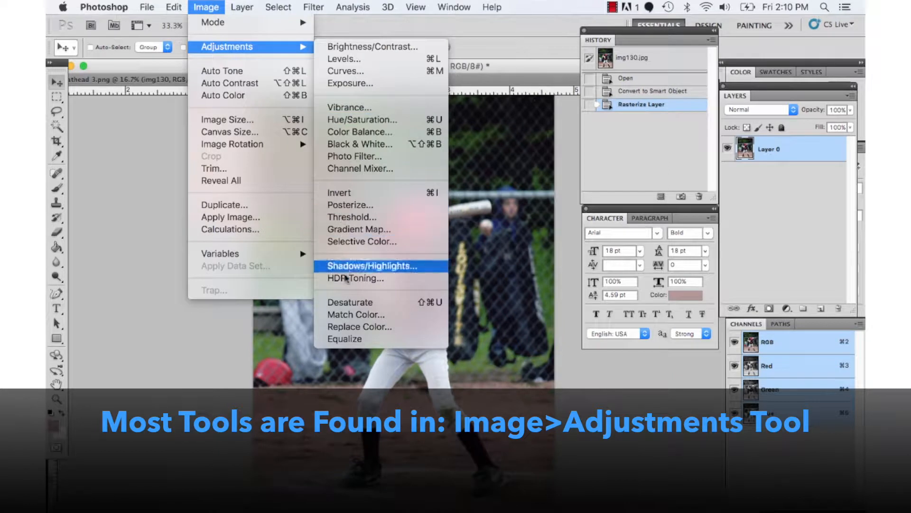
left_click(332, 50)
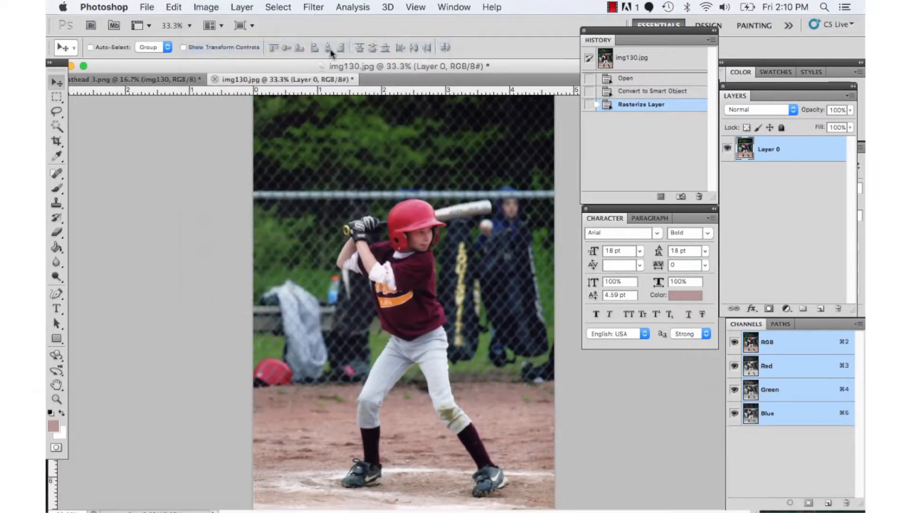
left_click_drag(131, 273, 136, 309)
left_click(221, 283)
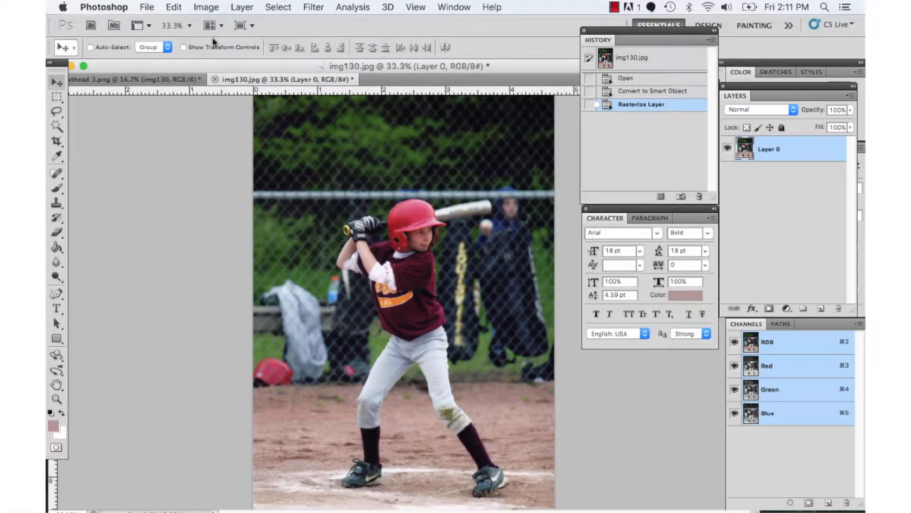
Step: Try a Levels adjustment on the RGB channel with midtones at 1.14 and output white at 218, and cancel it
left_click(207, 7)
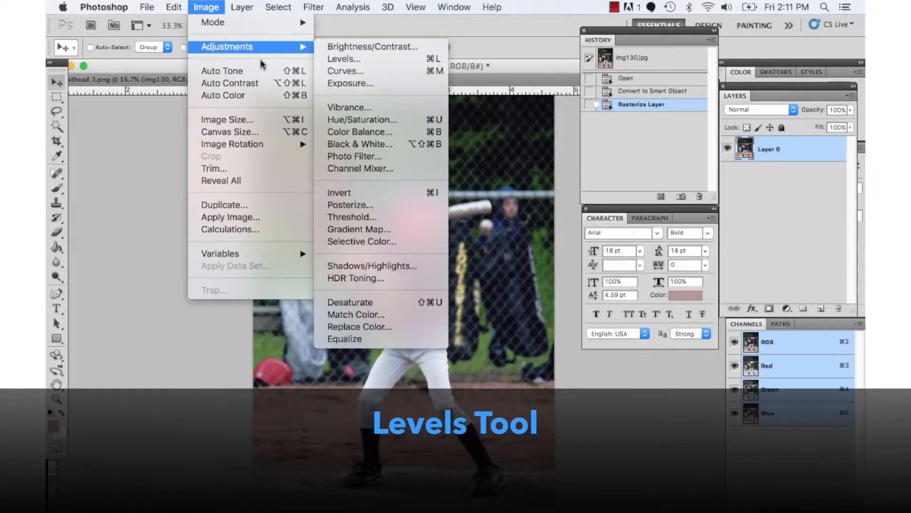
left_click(329, 58)
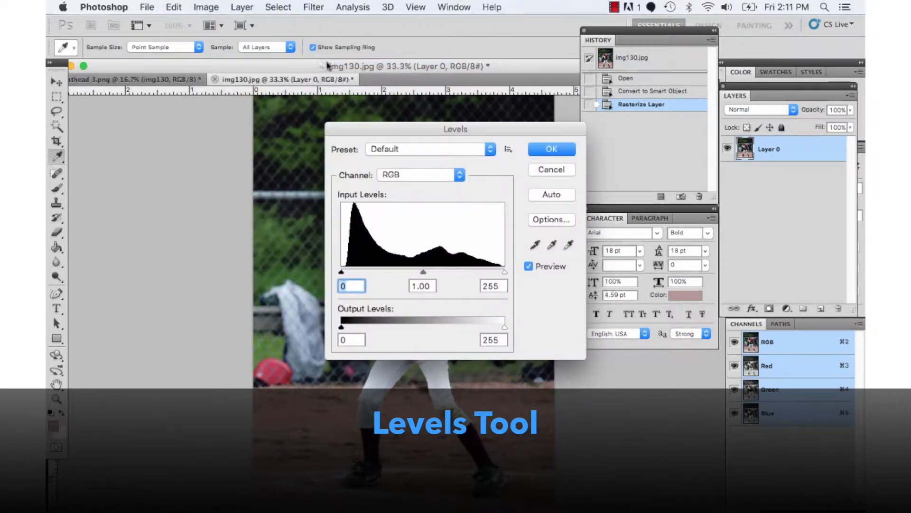
left_click_drag(387, 134, 108, 166)
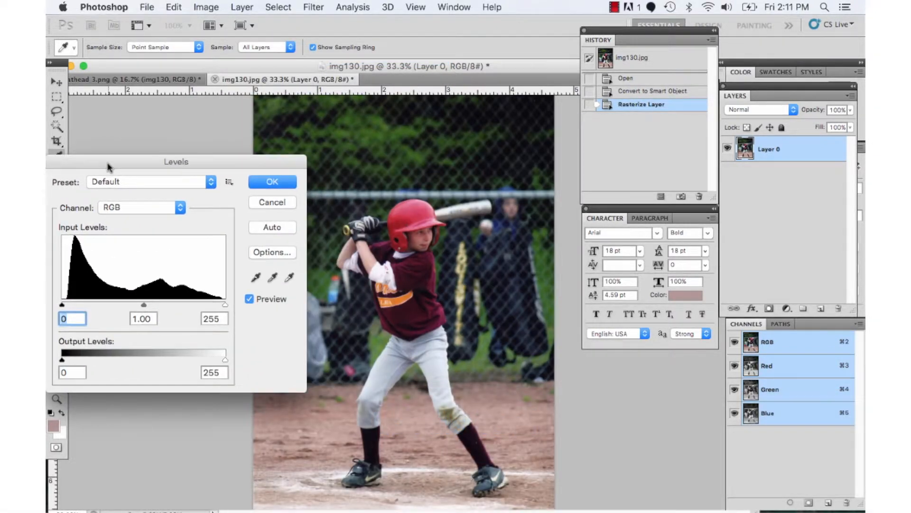
mouse_move(144, 308)
left_mouse_down()
mouse_move(114, 307)
mouse_move(157, 311)
mouse_move(136, 309)
left_mouse_up()
left_click(181, 207)
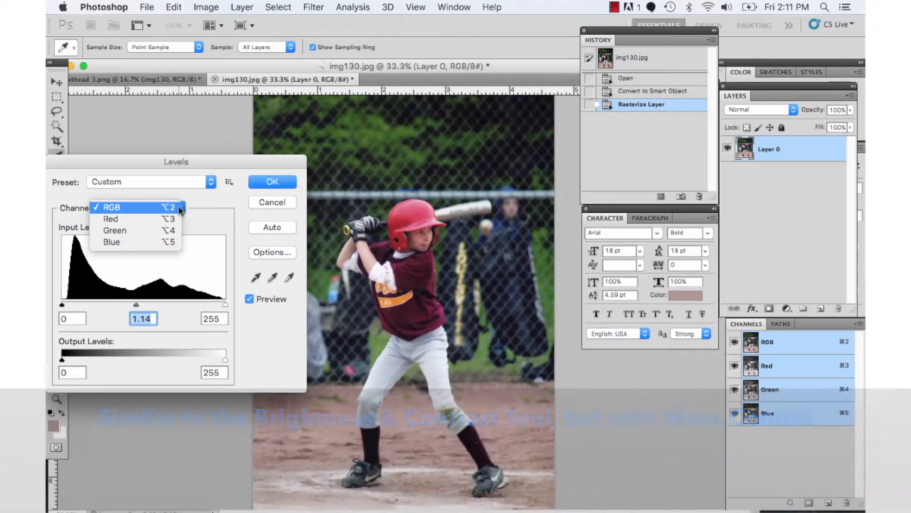
left_click(208, 221)
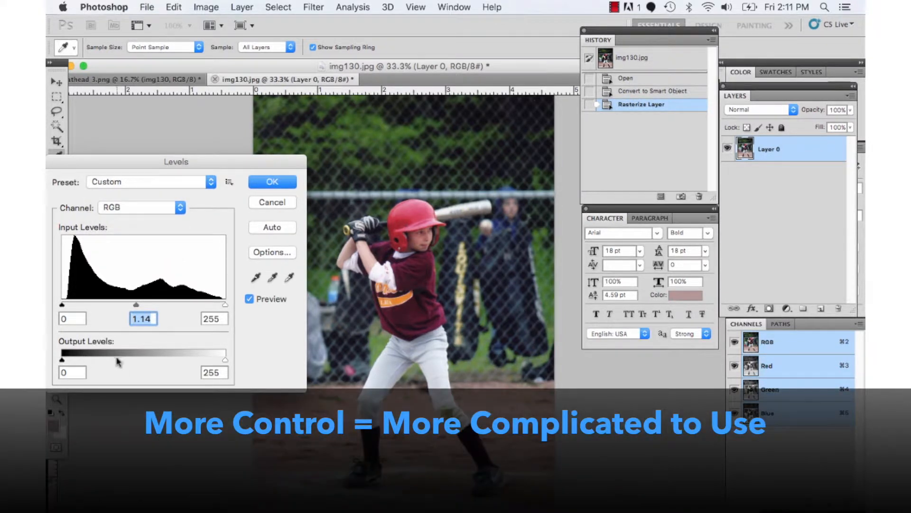
left_click_drag(222, 362, 201, 361)
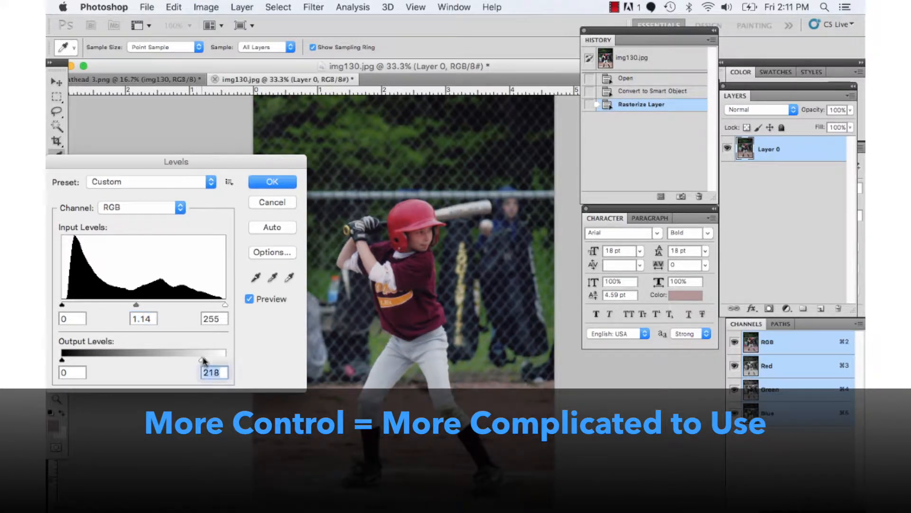
left_click(272, 204)
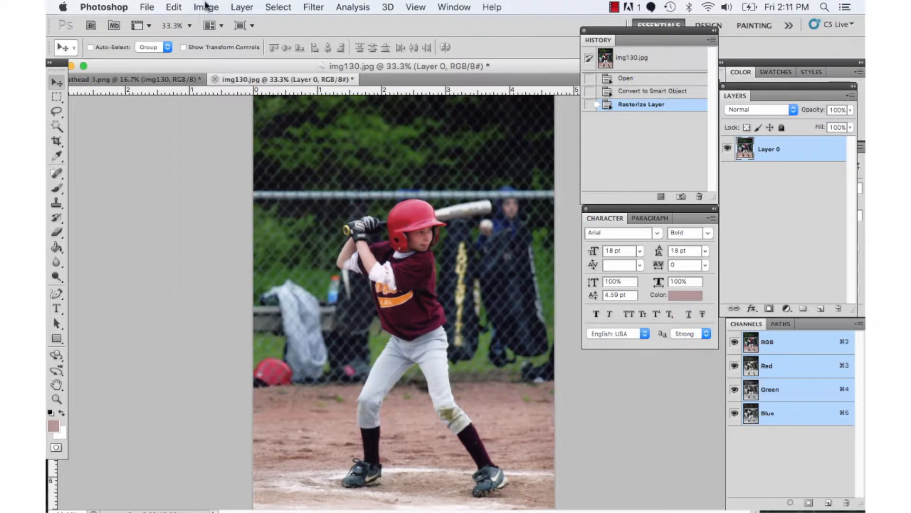
Step: Try a Curves adjustment on the RGB channel with the black point at input 69, output 72, and cancel it
left_click(206, 6)
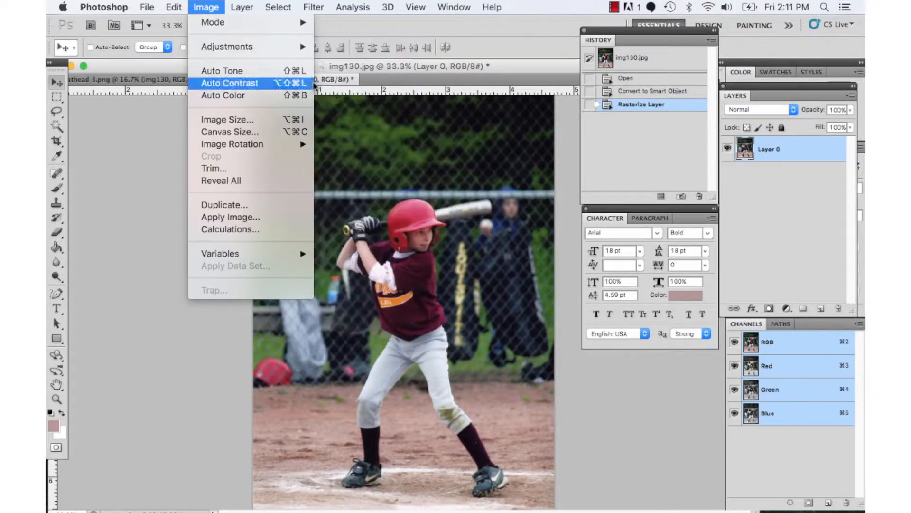
mouse_move(283, 49)
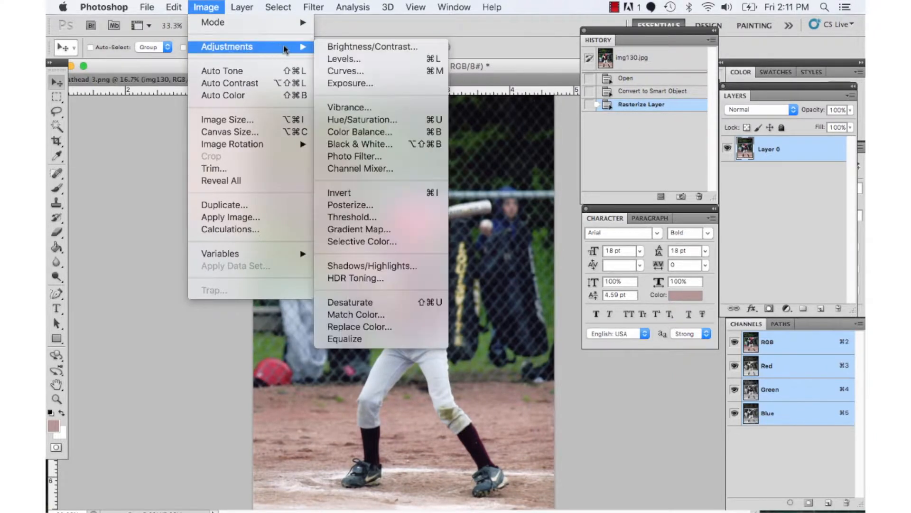
left_click(344, 72)
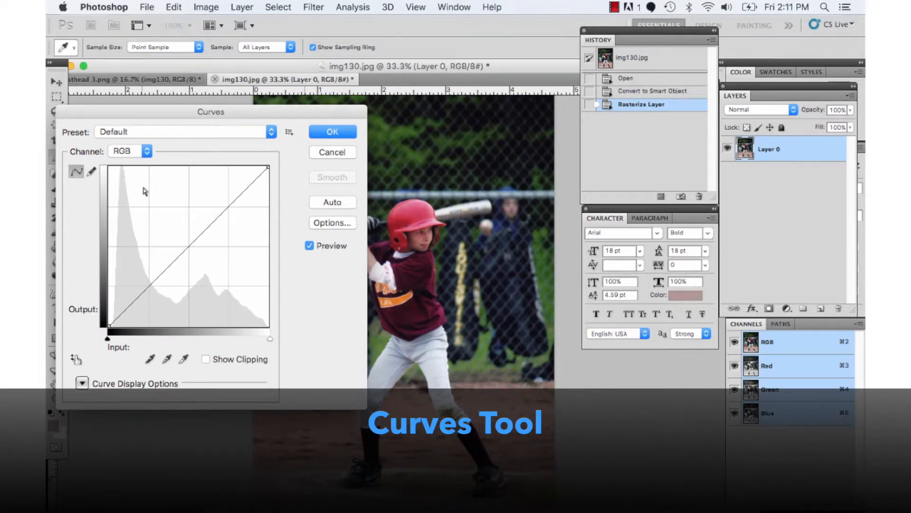
left_click(140, 151)
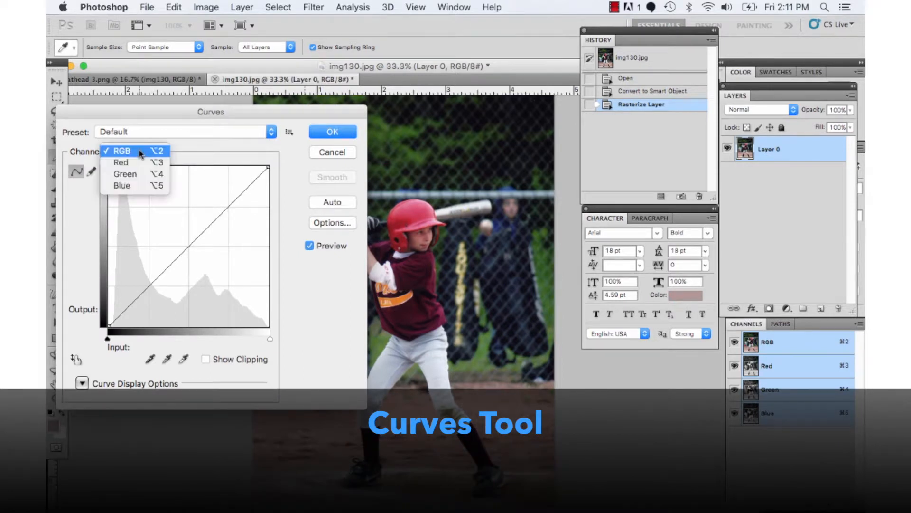
left_click(186, 145)
left_click_drag(111, 327, 152, 280)
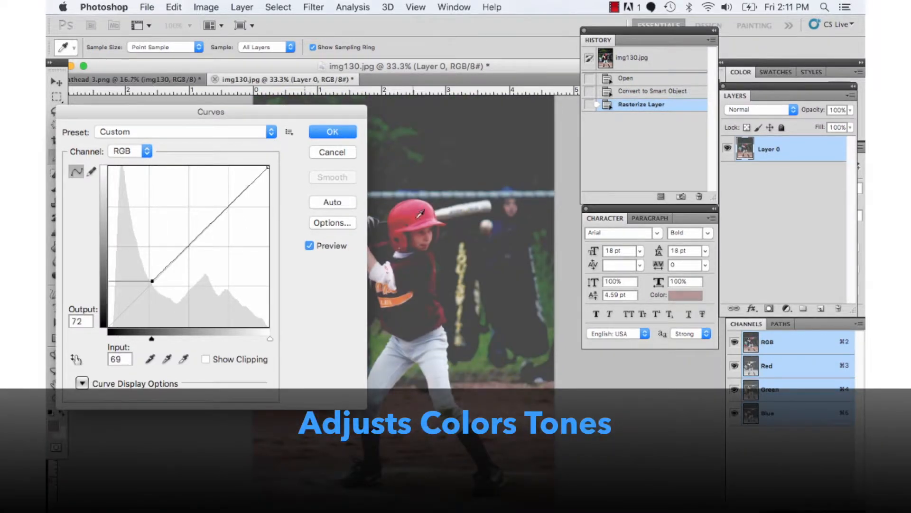
left_click(326, 153)
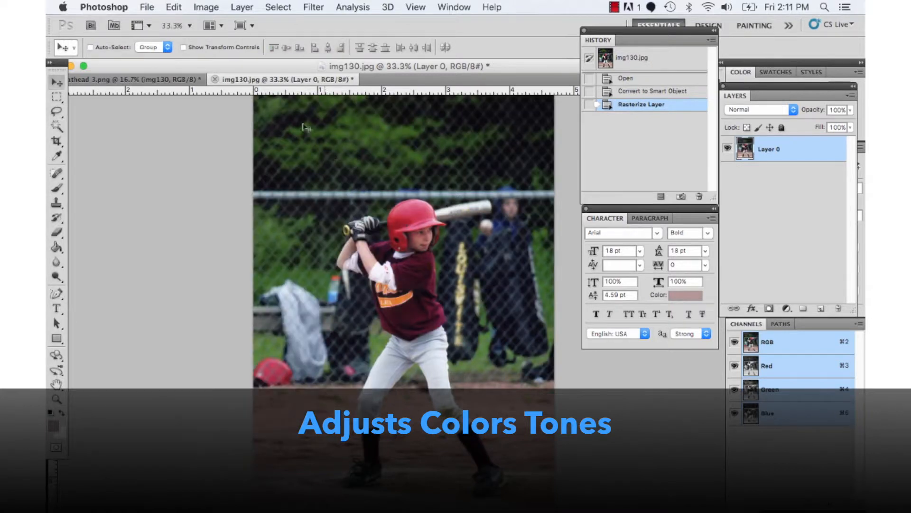
Step: Try an Exposure adjustment with exposure -0.08, offset -0.0061 and gamma correction 0.70, and cancel it
left_click(206, 7)
mouse_move(216, 48)
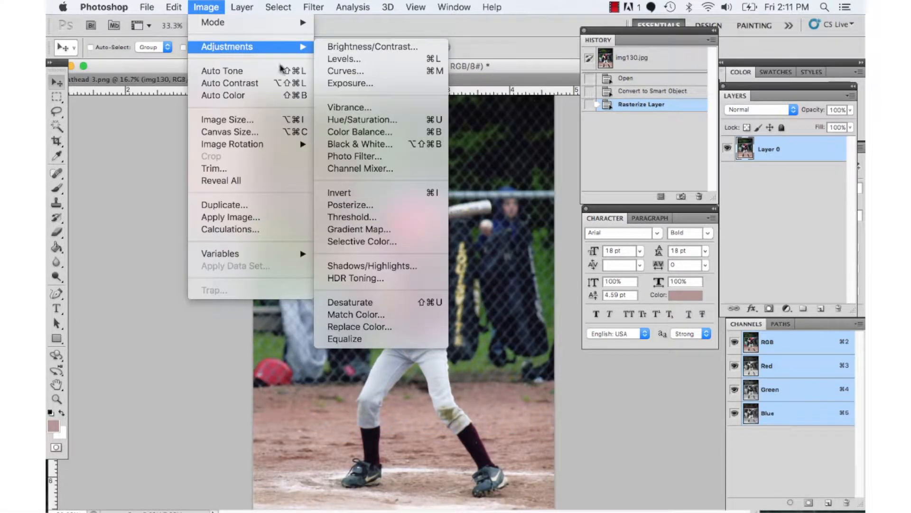
left_click(343, 83)
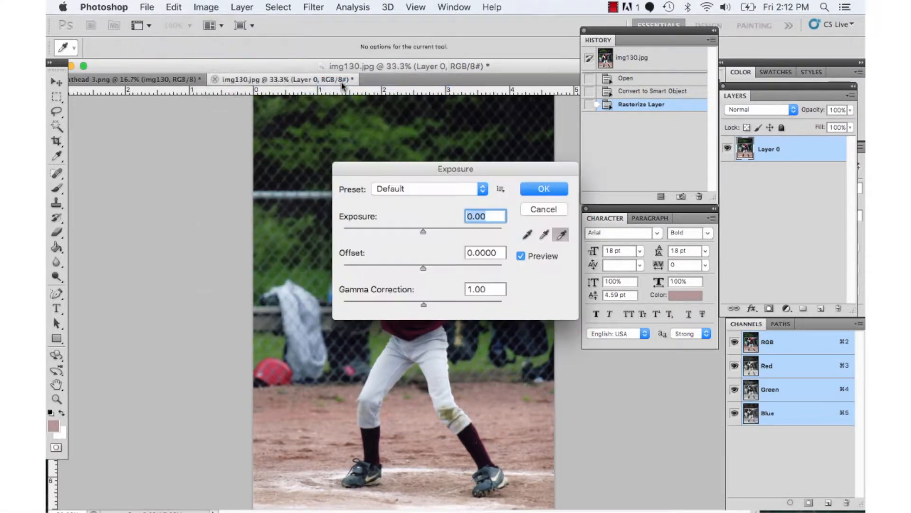
left_click_drag(377, 177, 135, 157)
mouse_move(182, 214)
left_mouse_down()
mouse_move(214, 214)
mouse_move(180, 214)
left_mouse_up()
mouse_move(182, 249)
left_mouse_down()
mouse_move(168, 250)
mouse_move(179, 248)
left_mouse_up()
left_click_drag(182, 286, 199, 286)
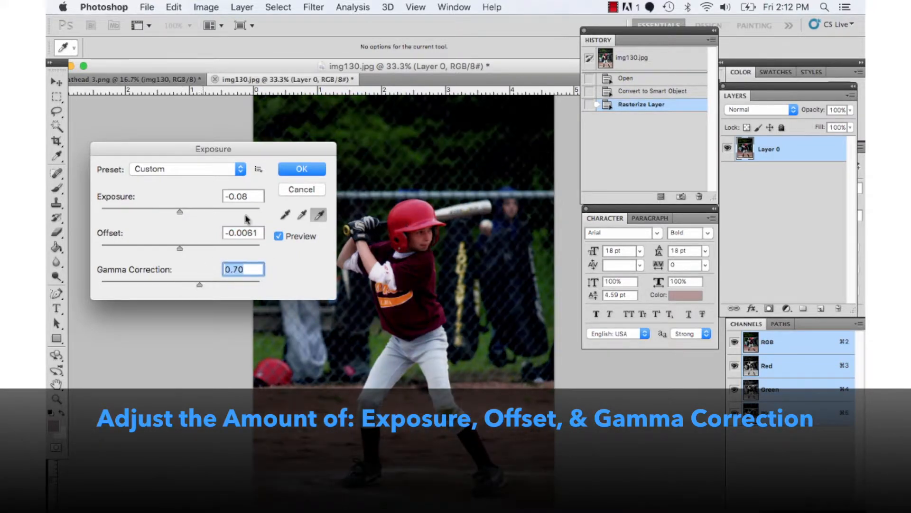
left_click(301, 189)
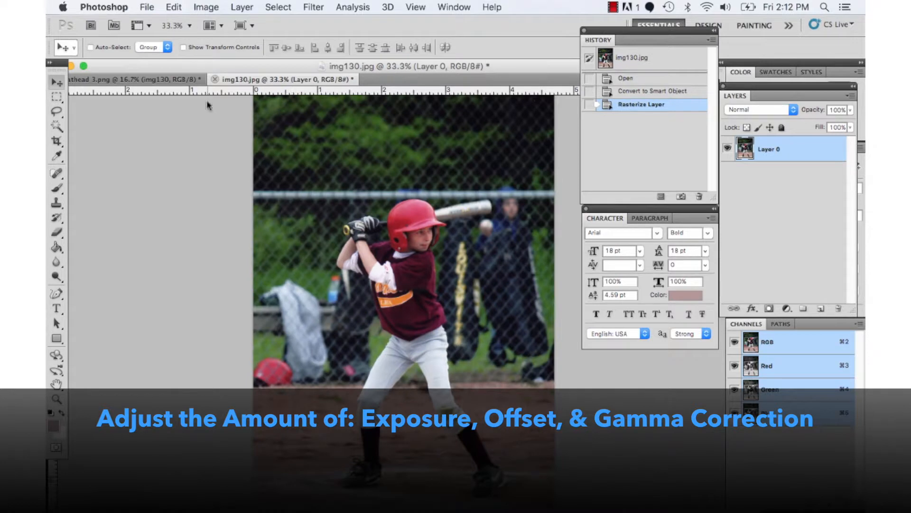
Step: Try a Vibrance adjustment on the photo with vibrance +41 and saturation +40, and cancel it
left_click(199, 6)
mouse_move(219, 47)
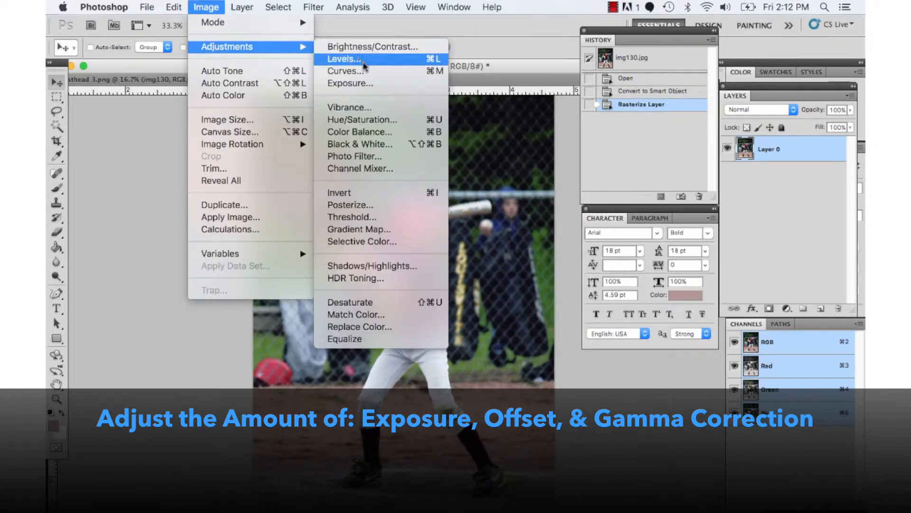
left_click(370, 112)
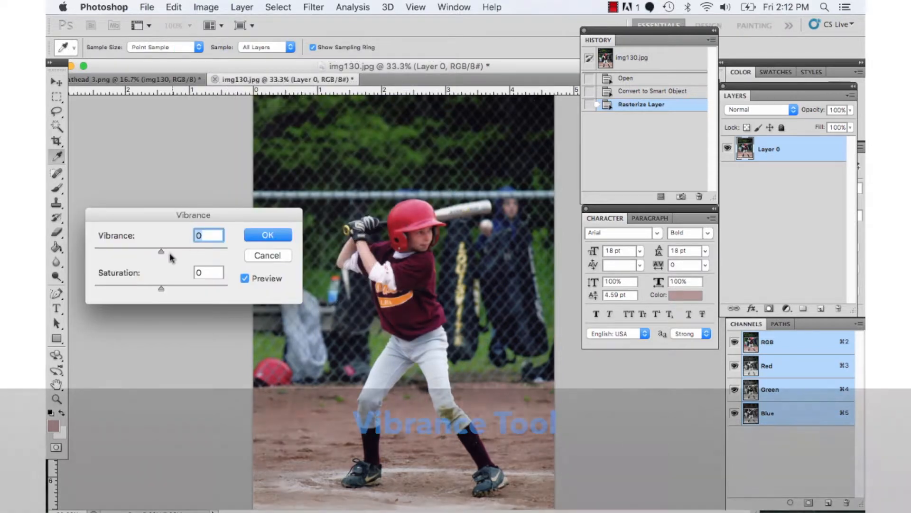
left_click_drag(160, 252, 185, 252)
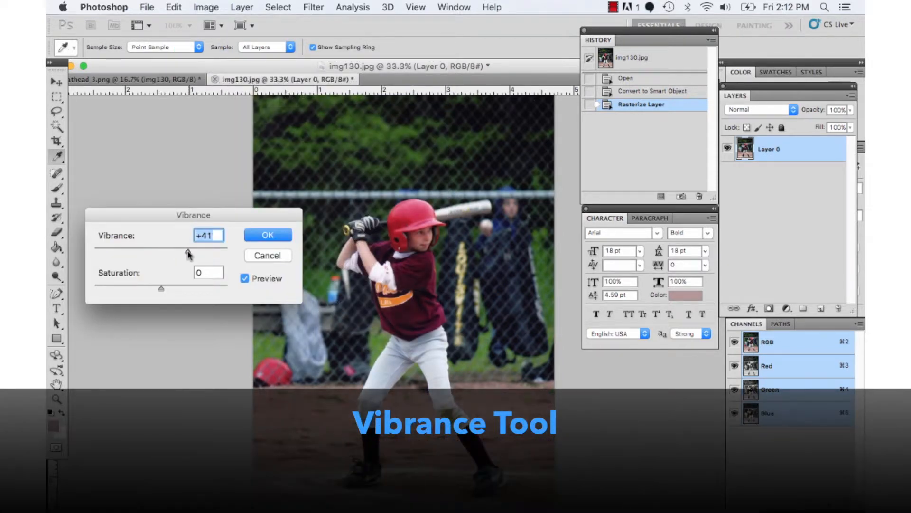
left_click_drag(169, 290, 188, 289)
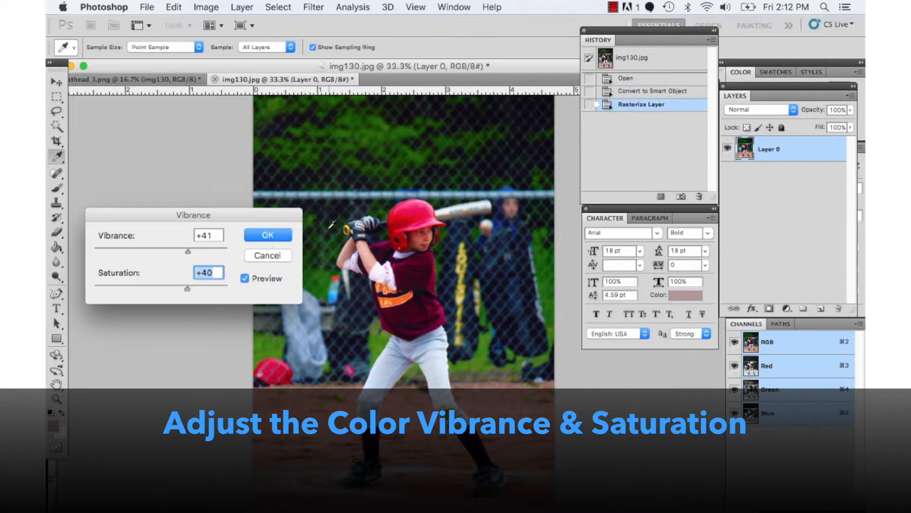
left_click(268, 257)
key("v")
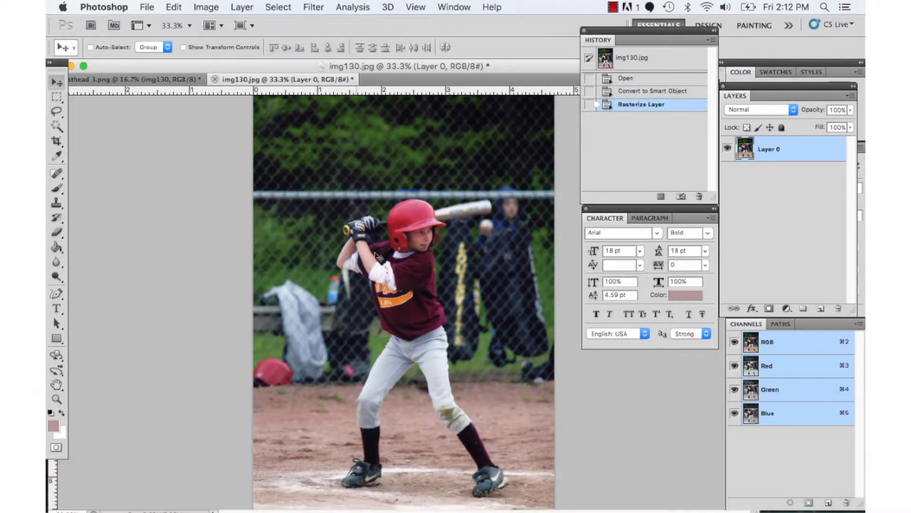
Step: Try a master hue shift of +20 in a Hue/Saturation adjustment and reset the hue to 0
left_click(214, 7)
mouse_move(235, 48)
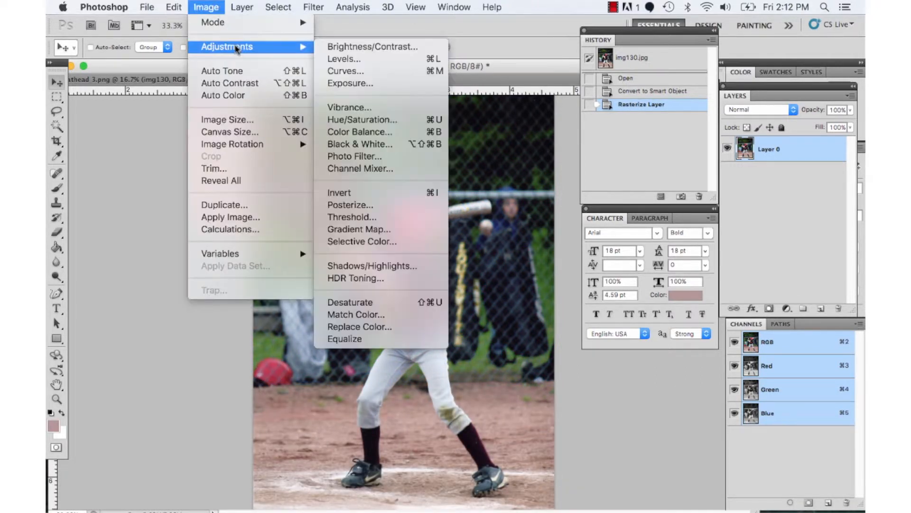
left_click(385, 119)
left_click_drag(360, 137, 90, 136)
mouse_move(153, 214)
left_mouse_down()
mouse_move(125, 215)
mouse_move(187, 216)
mouse_move(165, 214)
left_mouse_up()
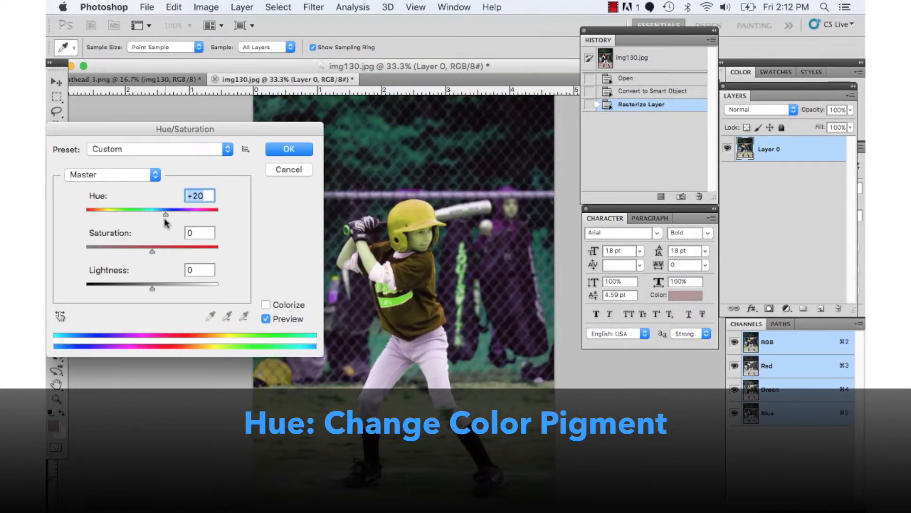
type("0")
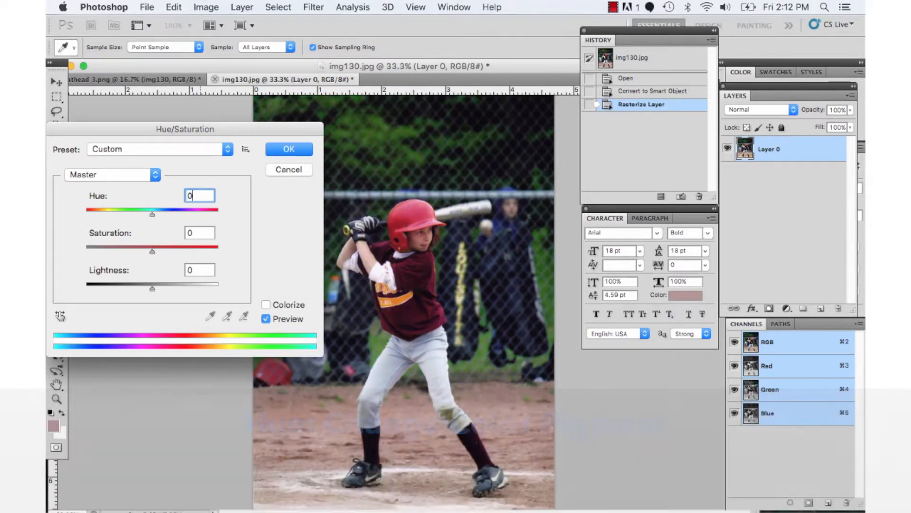
Step: Try saturation +32 and lightness -22 in the Hue/Saturation adjustment and cancel it
left_click_drag(152, 251, 173, 256)
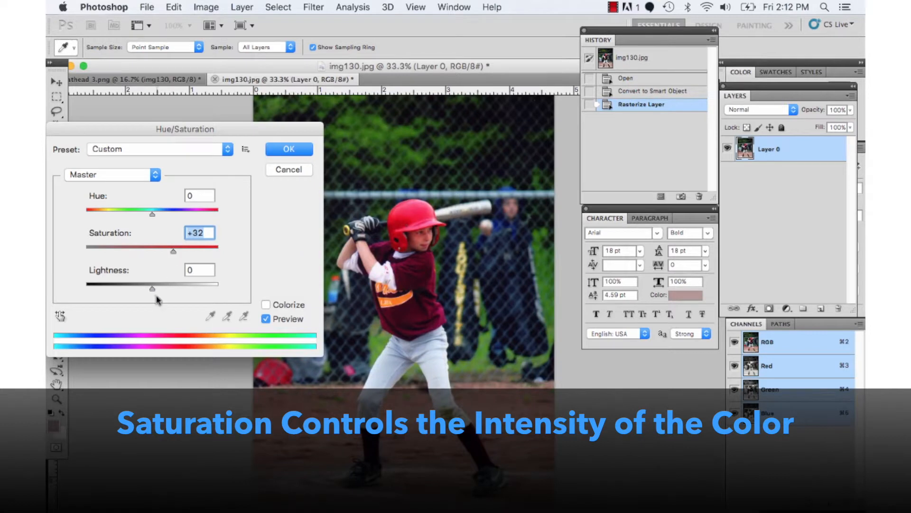
mouse_move(152, 290)
left_mouse_down()
mouse_move(183, 290)
mouse_move(128, 289)
mouse_move(136, 288)
left_mouse_up()
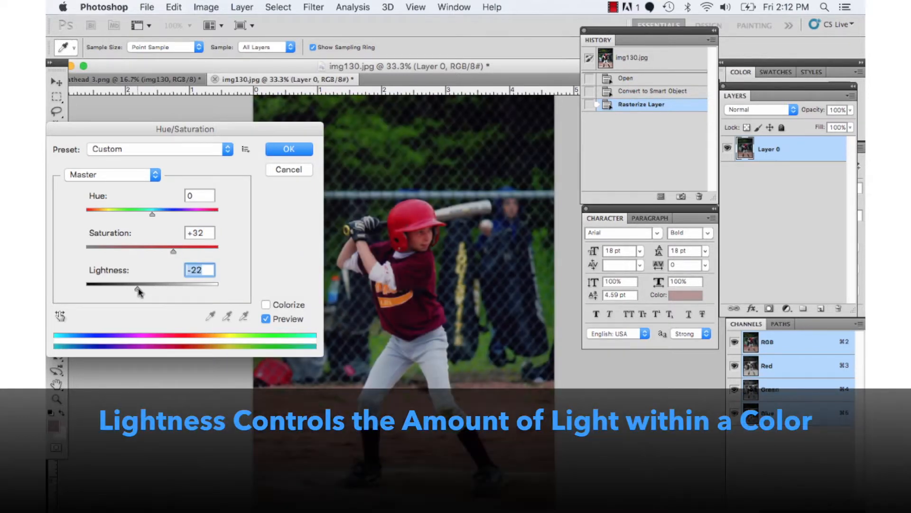
left_click(295, 168)
Step: Try a Color Balance adjustment on the midtones with color levels +48, -39 and +39, and cancel it
left_click(196, 6)
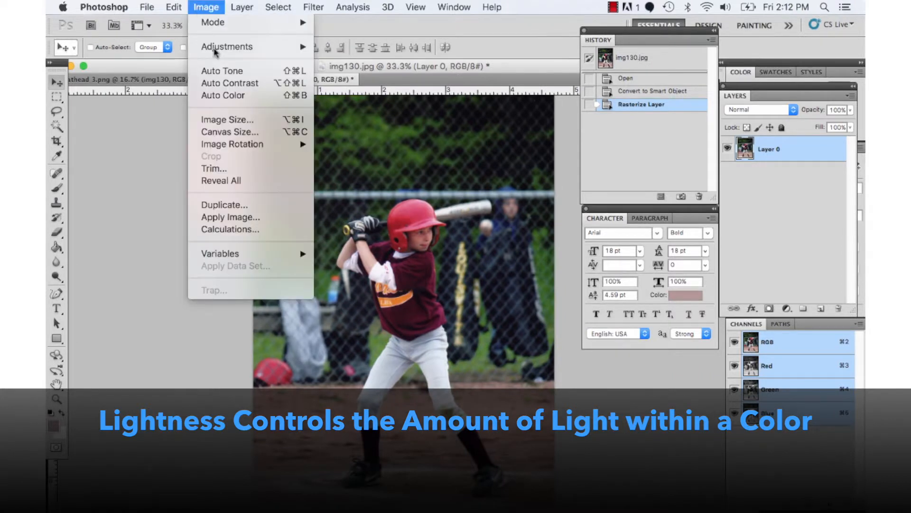
mouse_move(285, 47)
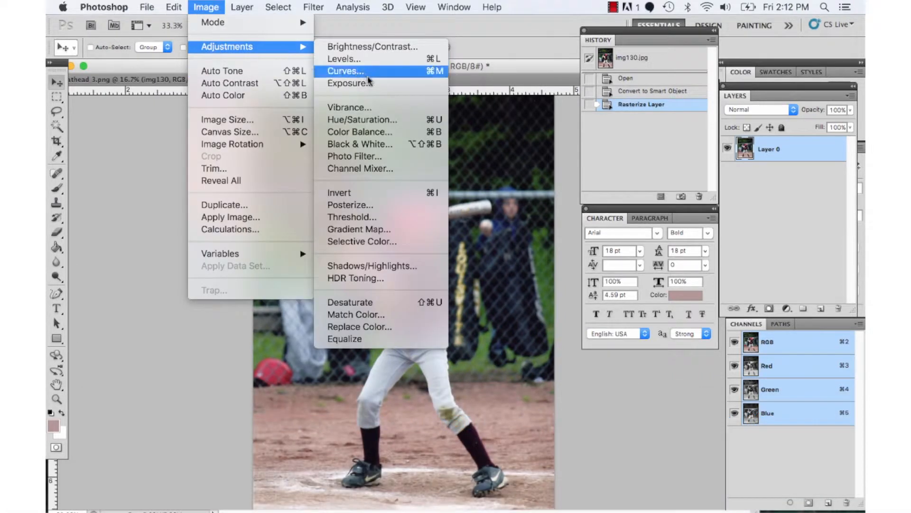
left_click(372, 136)
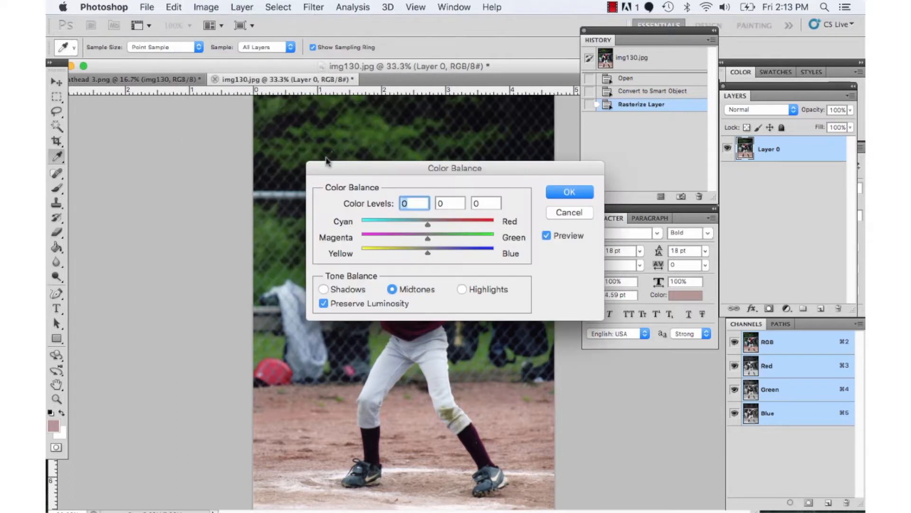
left_click_drag(347, 169, 107, 164)
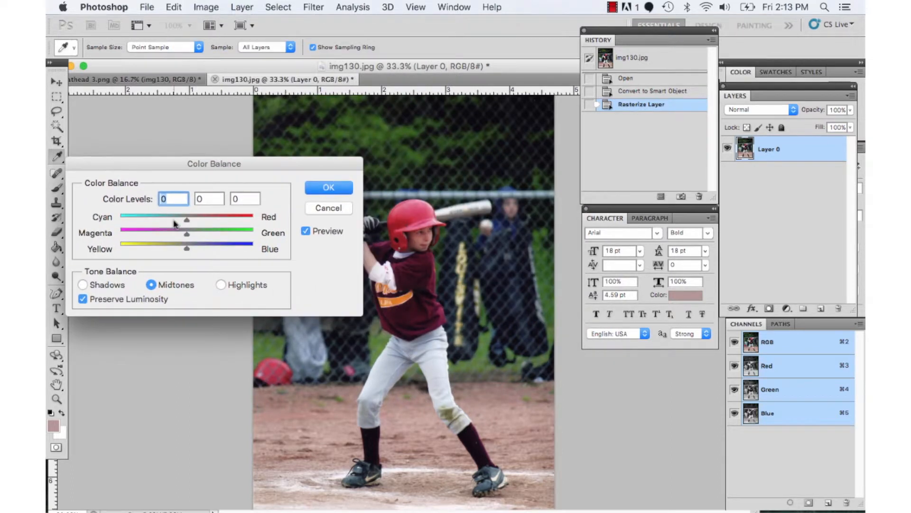
left_click_drag(186, 219, 213, 250)
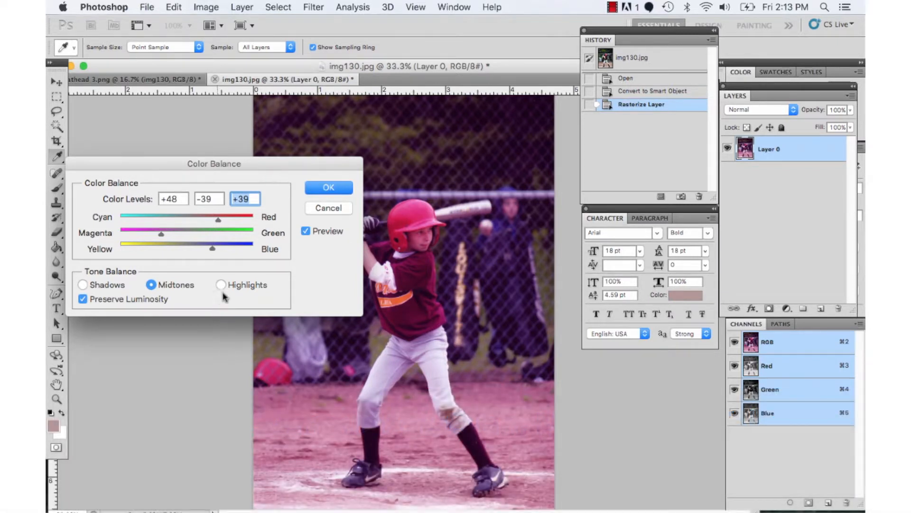
left_click(322, 213)
key("v")
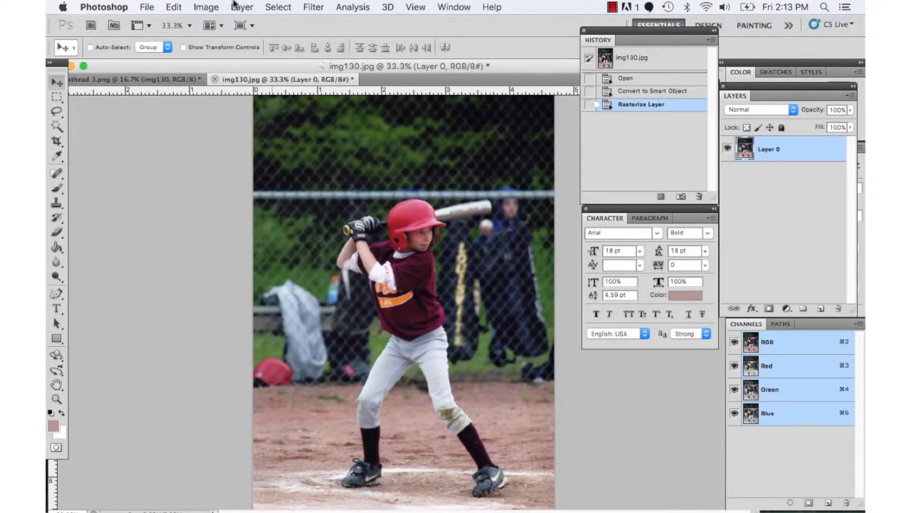
Step: Try a Black & White adjustment on the photo with the reds at 58%, and cancel it
left_click(205, 7)
mouse_move(237, 46)
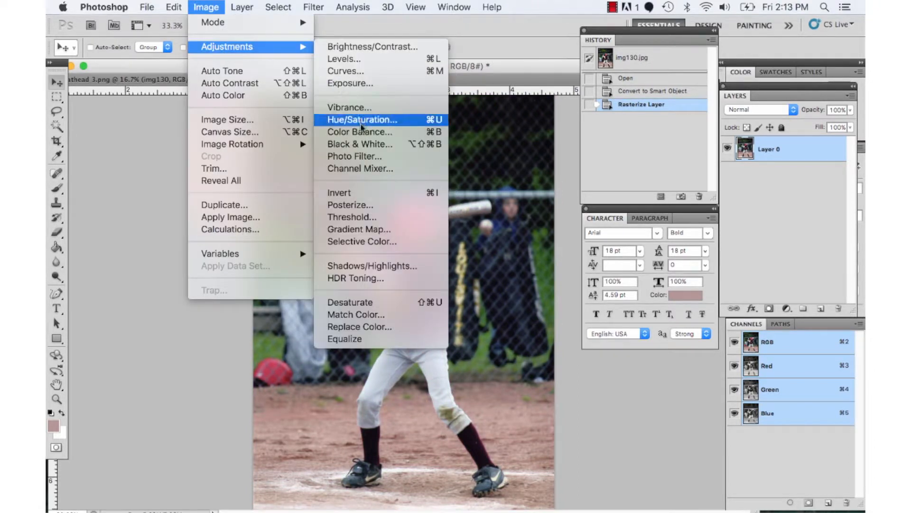
left_click(369, 146)
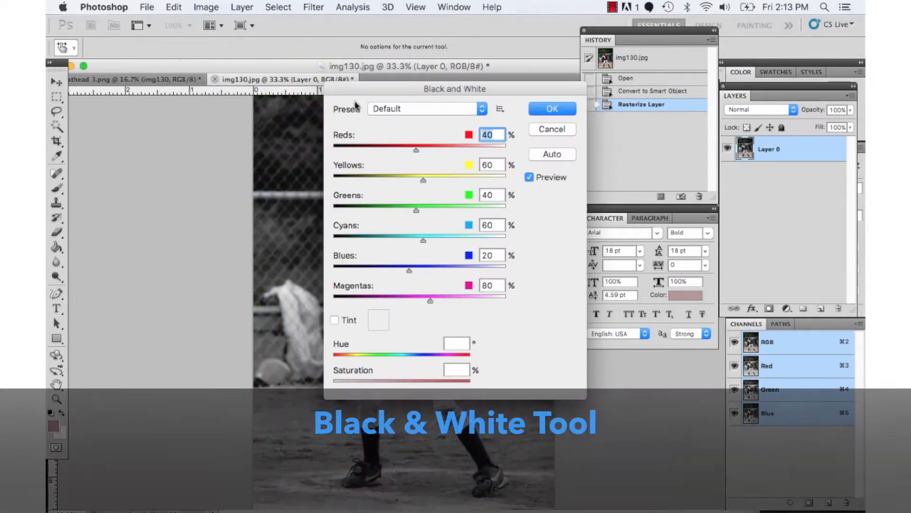
left_click_drag(367, 95, 98, 110)
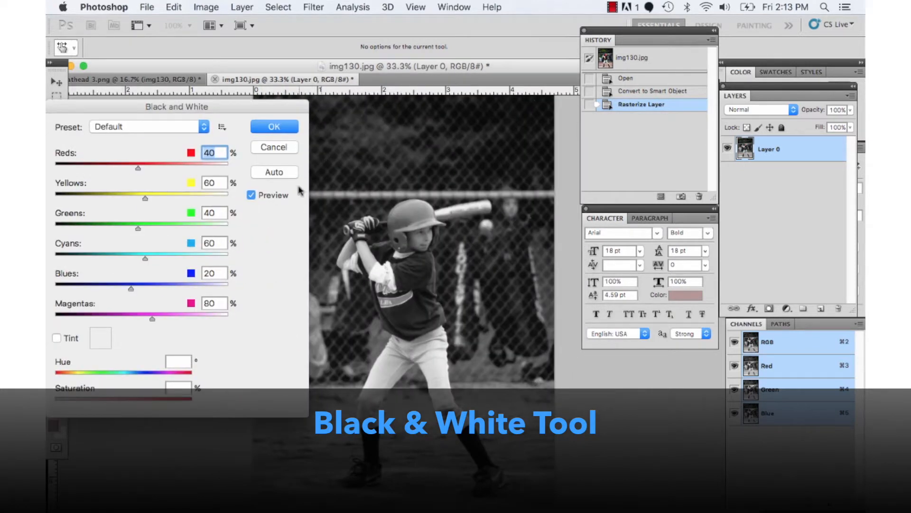
mouse_move(137, 167)
left_mouse_down()
mouse_move(163, 172)
mouse_move(145, 171)
left_mouse_up()
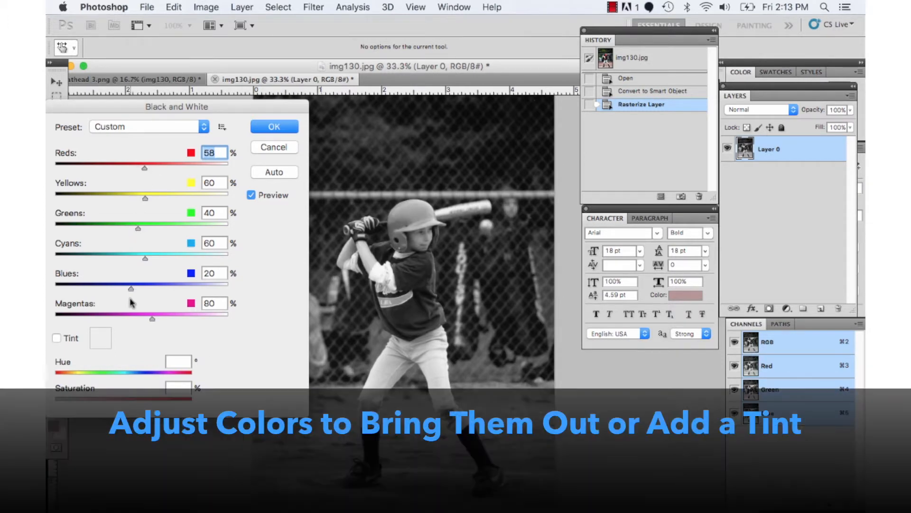
left_click(275, 150)
Step: Try a Photo Filter adjustment with the custom color d13d5f at 68% density, and cancel it
left_click(206, 7)
mouse_move(215, 48)
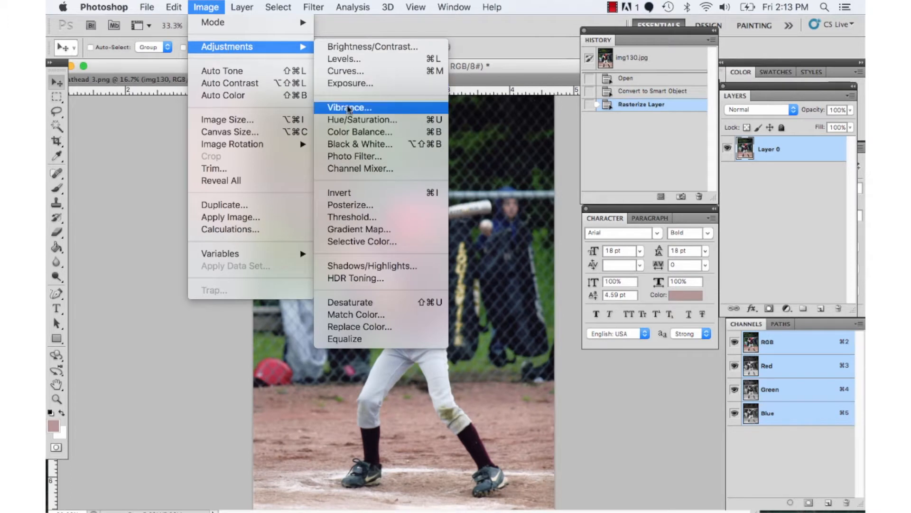
left_click(353, 157)
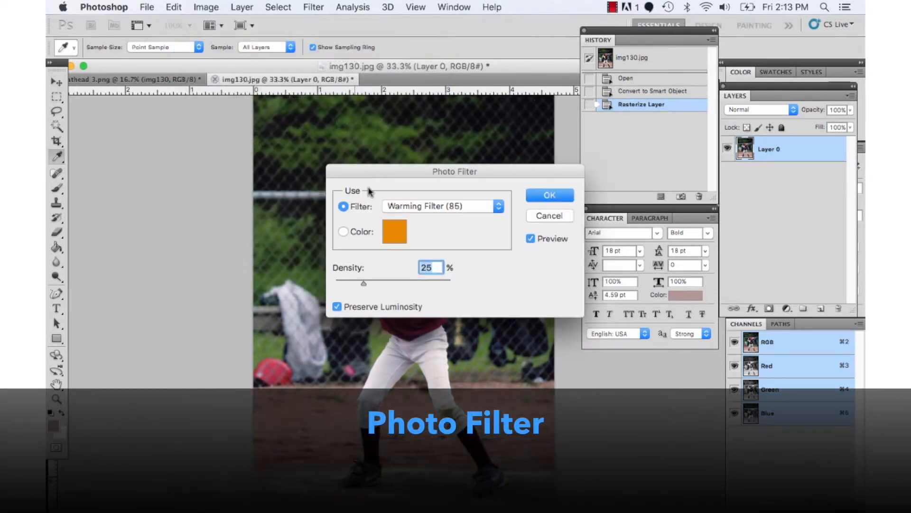
left_click_drag(448, 171, 173, 139)
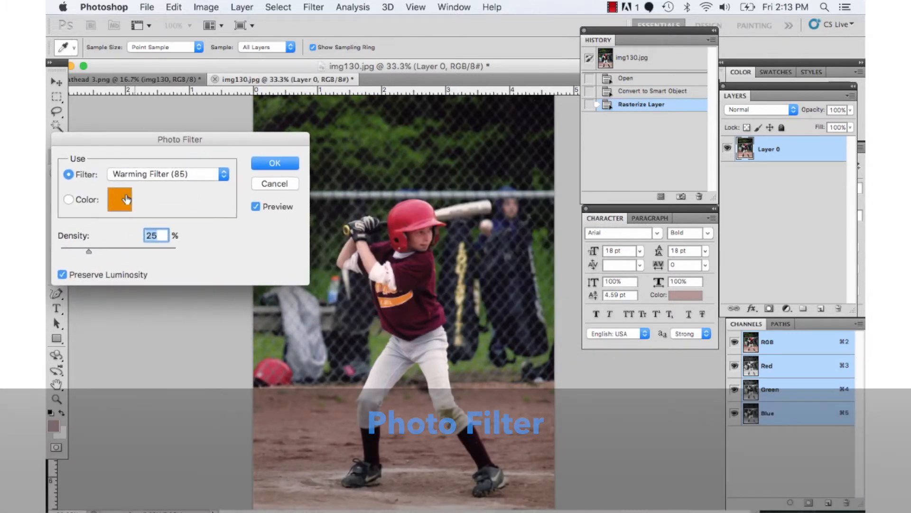
left_click(115, 203)
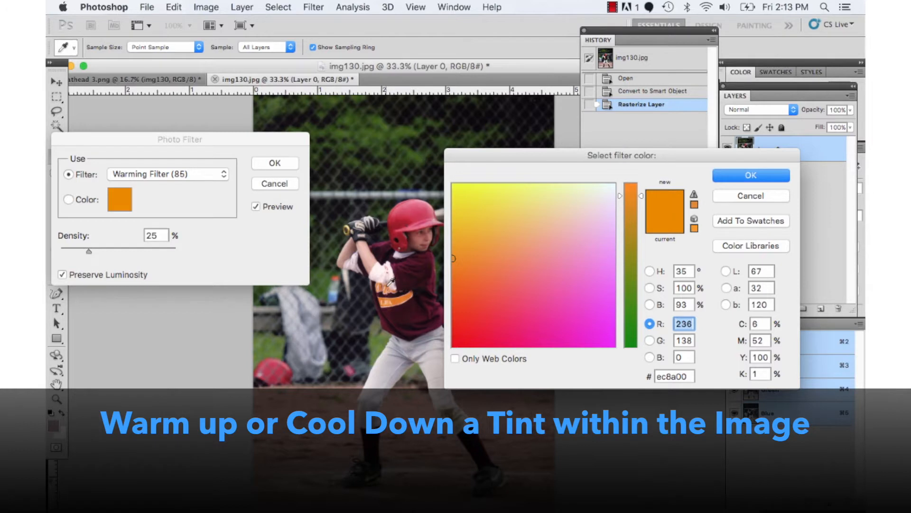
left_click(513, 307)
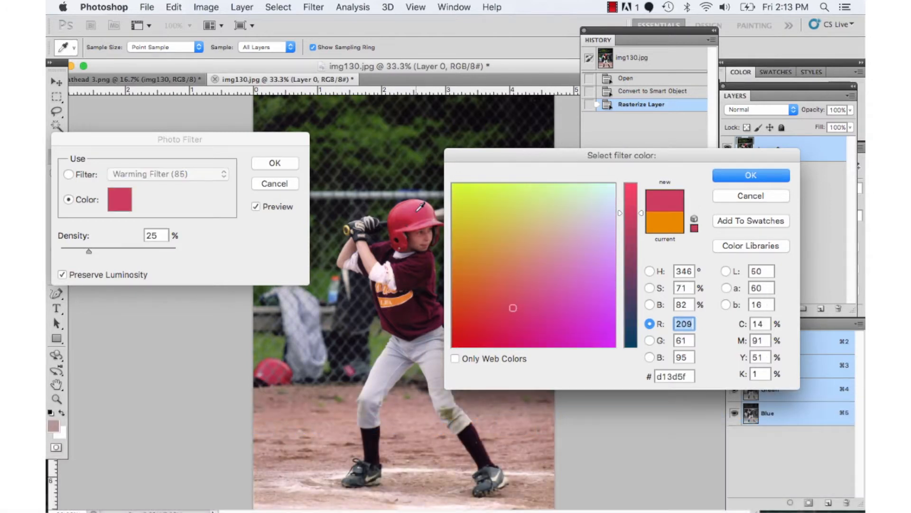
left_click(751, 175)
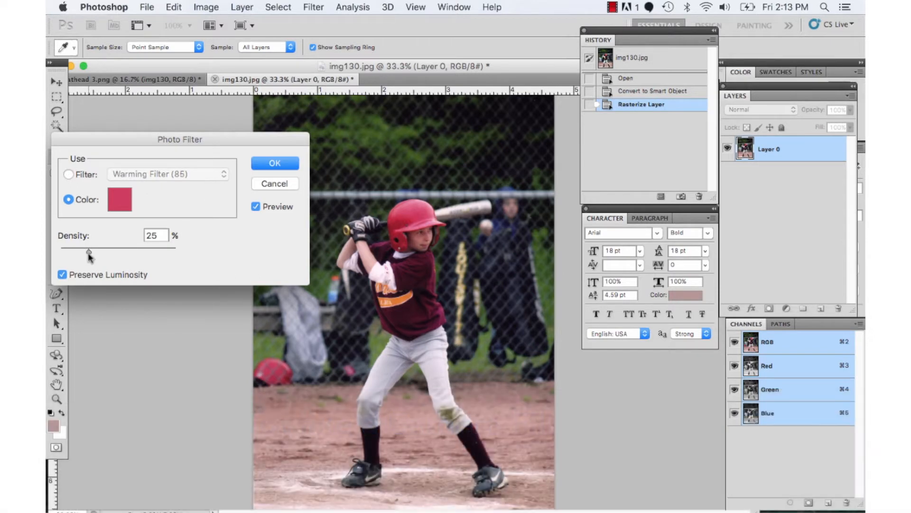
left_click_drag(90, 254, 143, 253)
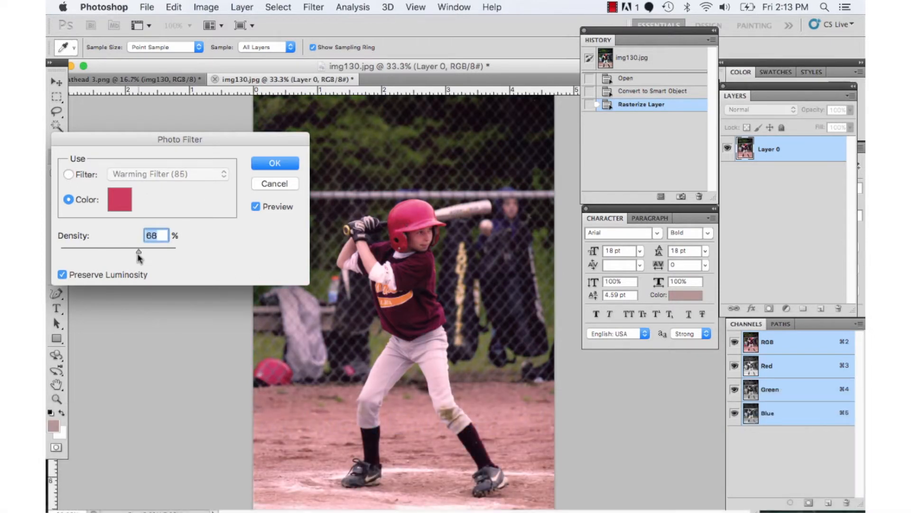
key("Return")
Step: Try a Channel Mixer adjustment on the Red output channel with red +35%, green -84% and blue +130%
left_click(206, 7)
mouse_move(209, 46)
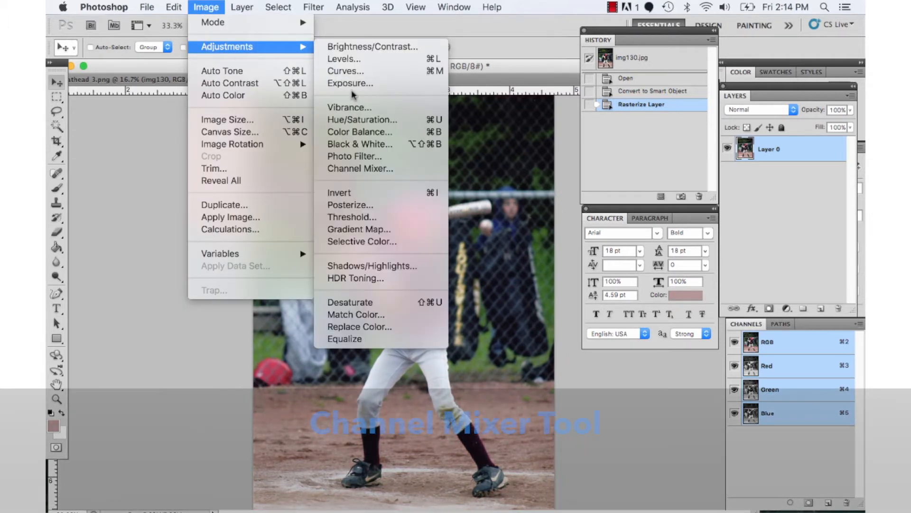
left_click(365, 170)
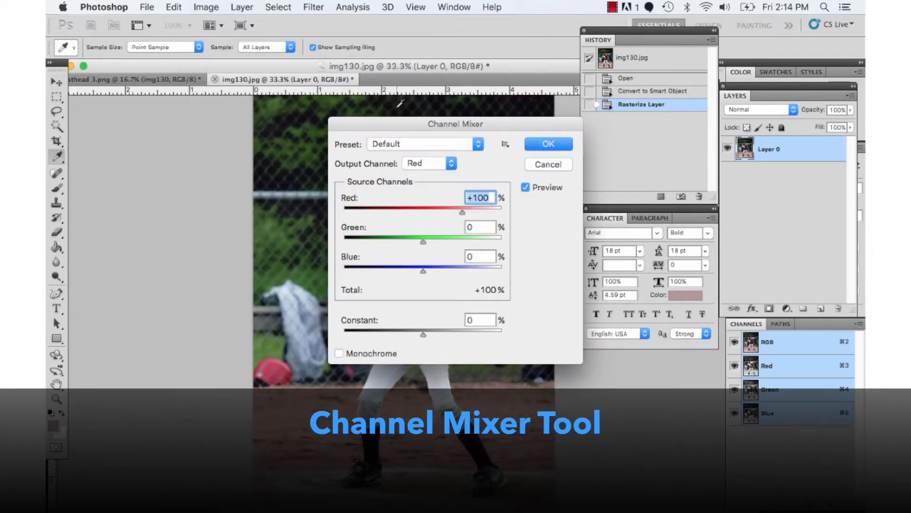
left_click_drag(390, 127, 125, 109)
left_click_drag(181, 192, 124, 223)
left_click_drag(157, 255, 208, 255)
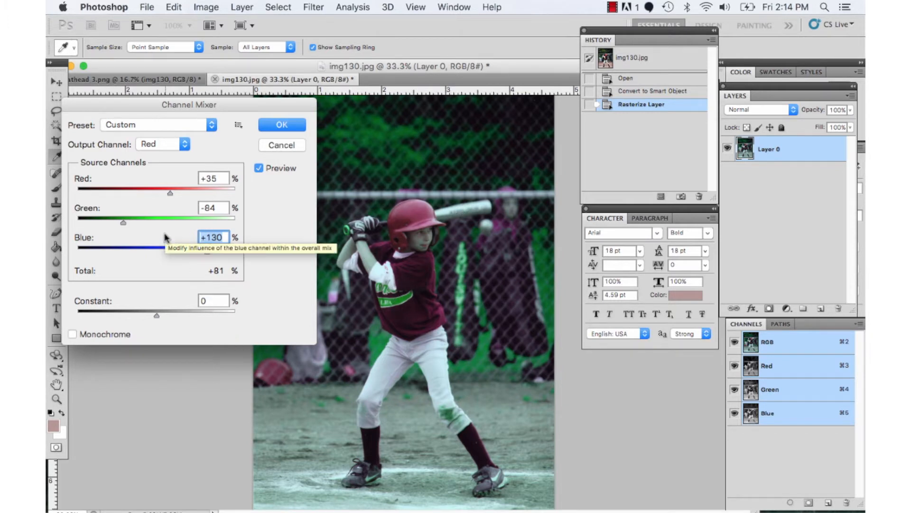
Step: Try a constant of -35% on the Red output channel and cancel the Channel Mixer adjustment
left_click(179, 143)
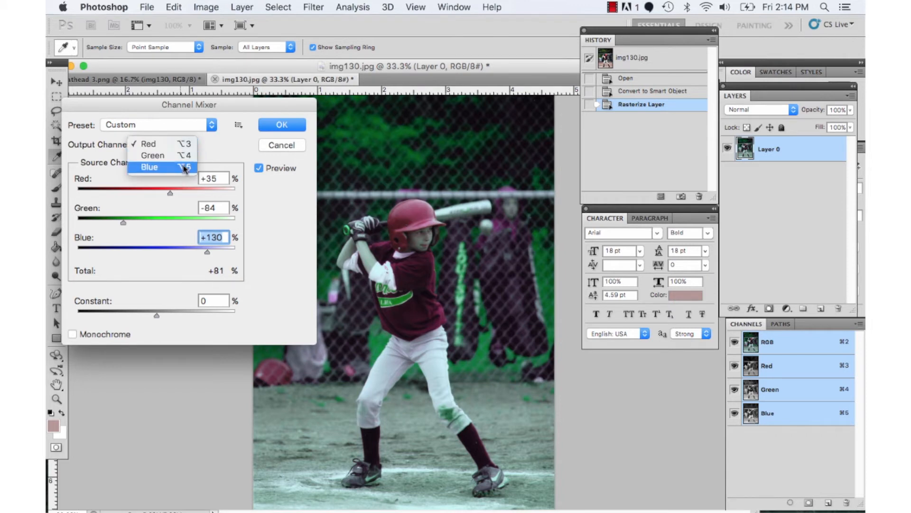
left_click(181, 144)
mouse_move(160, 316)
left_mouse_down()
mouse_move(188, 317)
mouse_move(143, 316)
left_mouse_up()
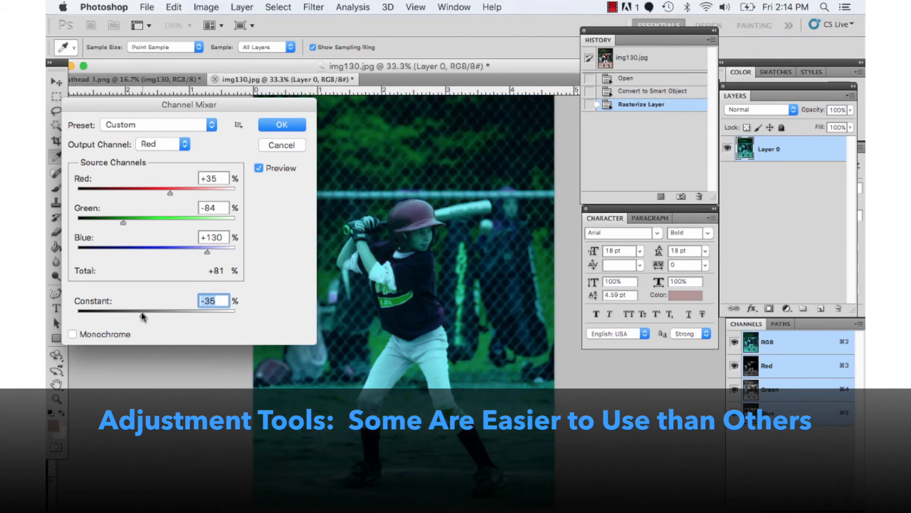
left_click(281, 145)
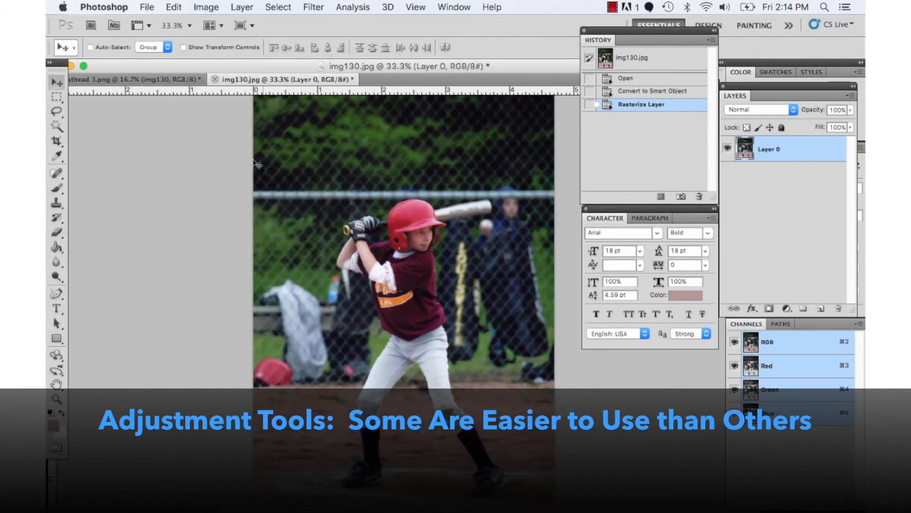